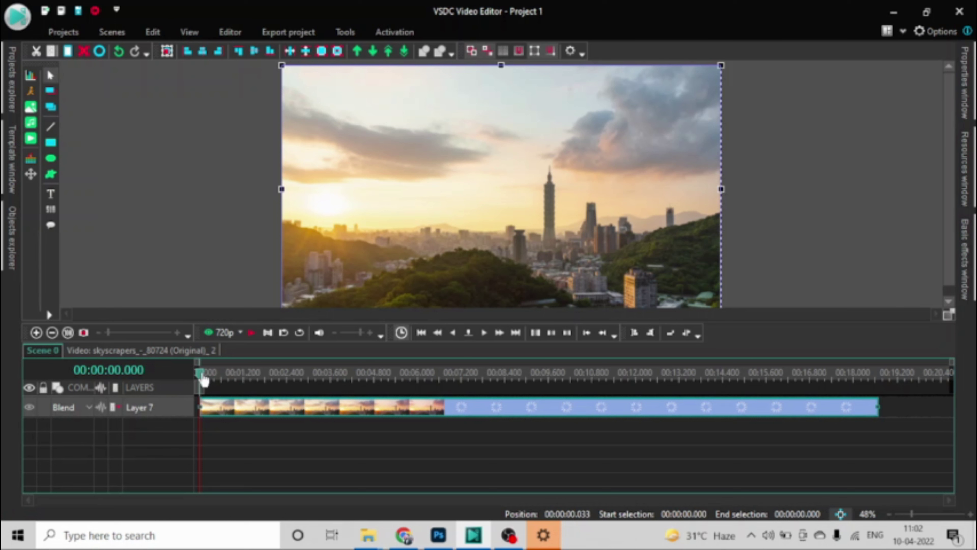
Step: Scrub the skyscraper clip from its start to about 00:00:08.566 and return the playhead to the beginning
{"action": "left_click_drag", "start_coordinate": [201, 376], "coordinate": [360, 379]}
{"action": "left_click_drag", "start_coordinate": [403, 416], "coordinate": [505, 437]}
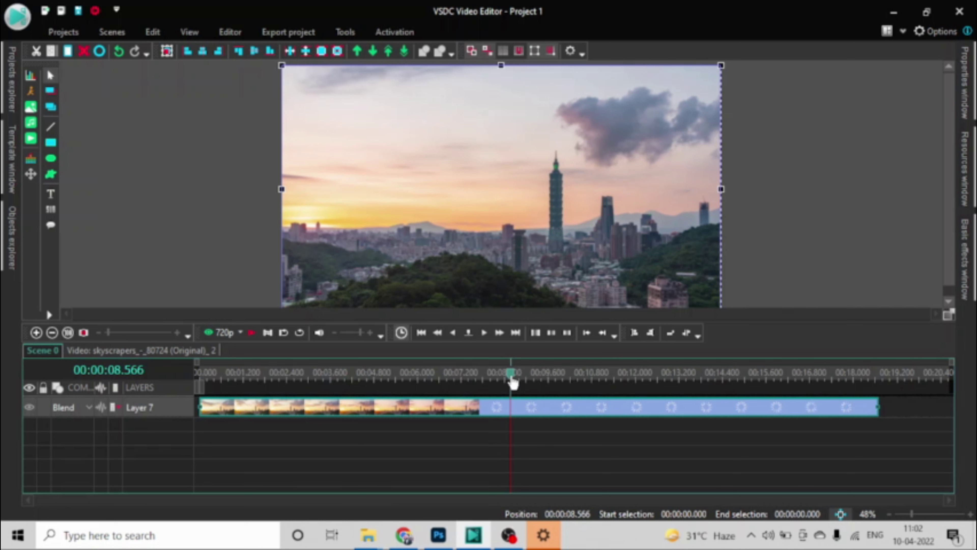
{"action": "key", "text": "Page_Up"}
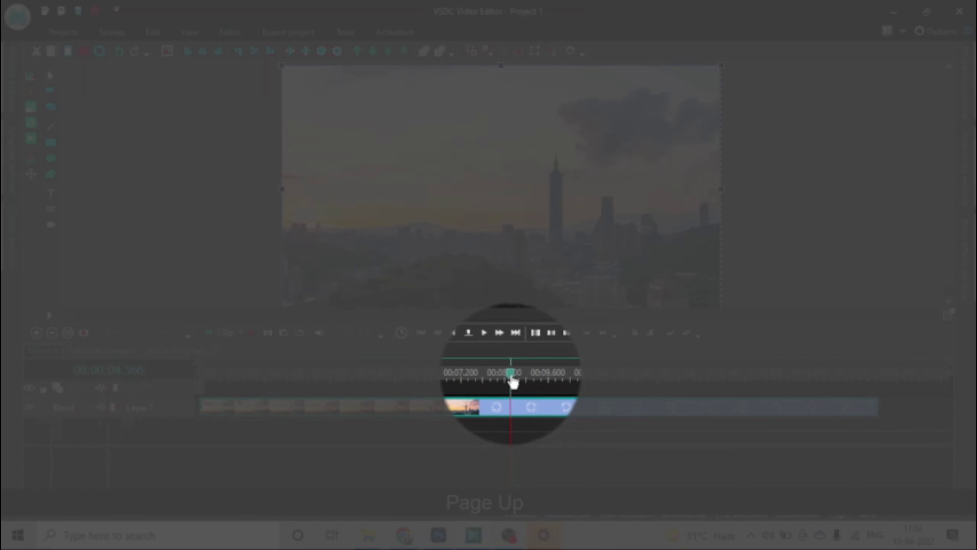
{"action": "key", "text": "Page_Up"}
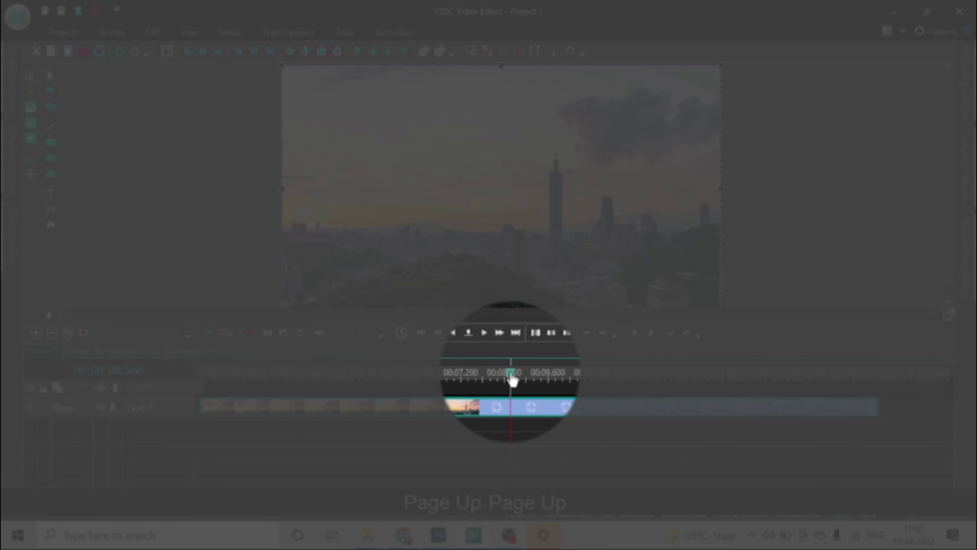
{"action": "key", "text": "Page_Down"}
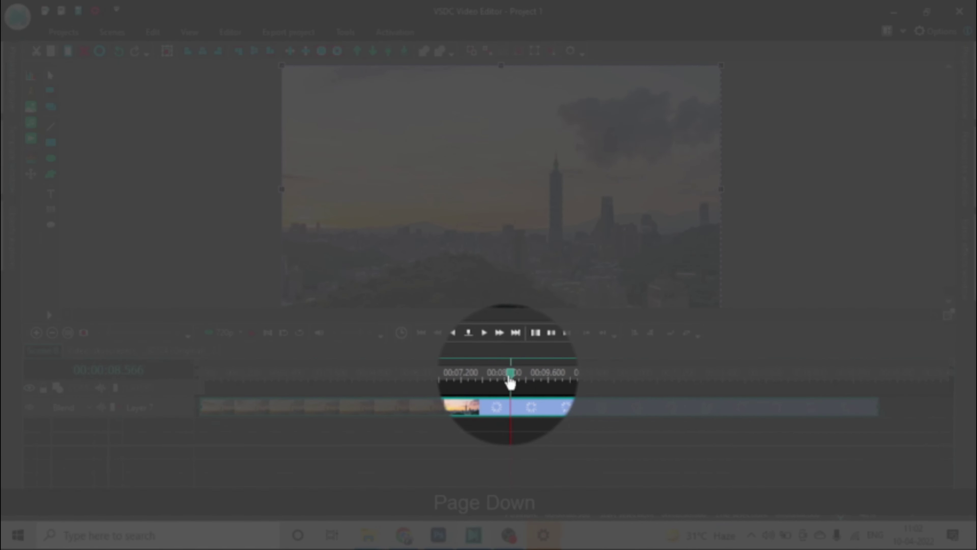
{"action": "key", "text": "Page_Up"}
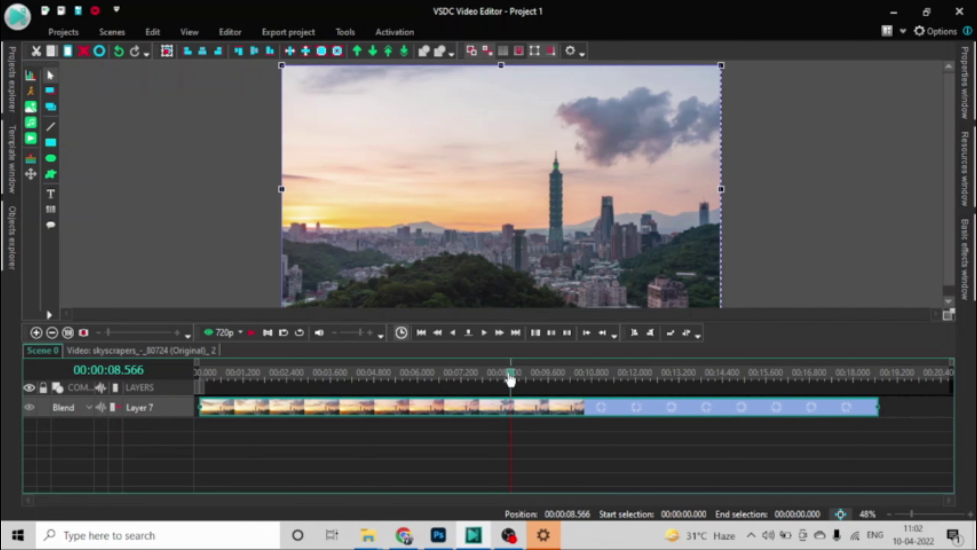
{"action": "left_click_drag", "start_coordinate": [511, 380], "coordinate": [4, 345]}
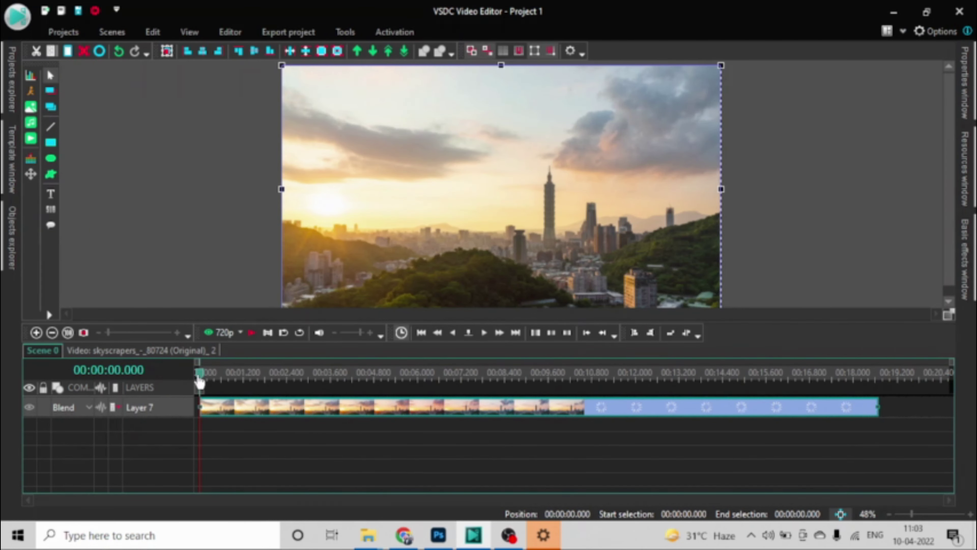
{"action": "key", "text": "Page_Down"}
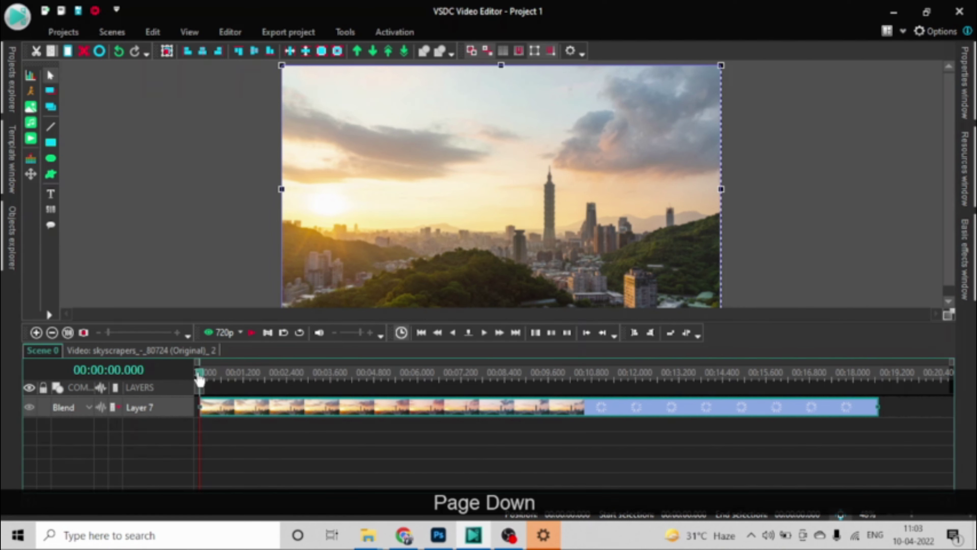
Step: Split the skyscraper clip at 00:00:08.933 and undo the split
{"action": "left_click_drag", "start_coordinate": [200, 380], "coordinate": [525, 413]}
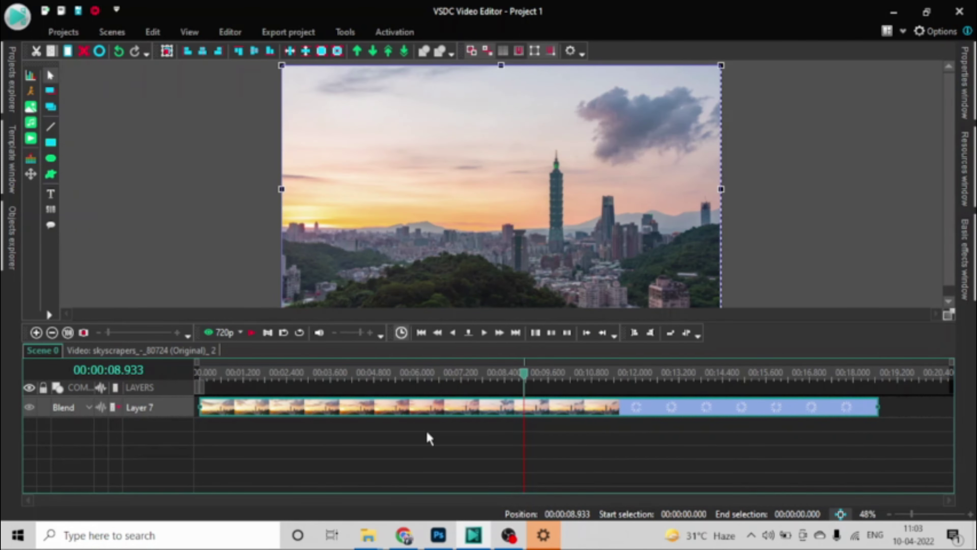
{"action": "left_click", "coordinate": [265, 408]}
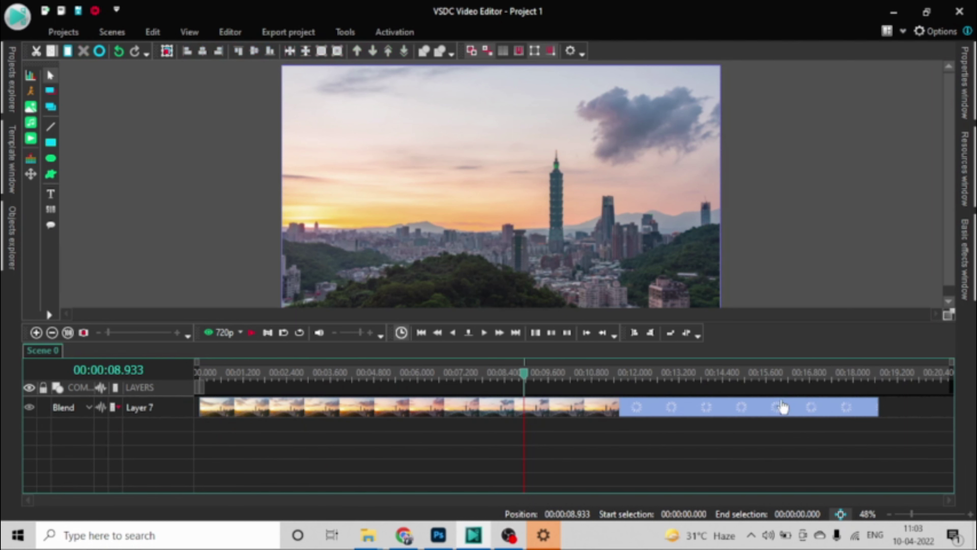
{"action": "left_click", "coordinate": [330, 395]}
{"action": "left_click", "coordinate": [330, 412]}
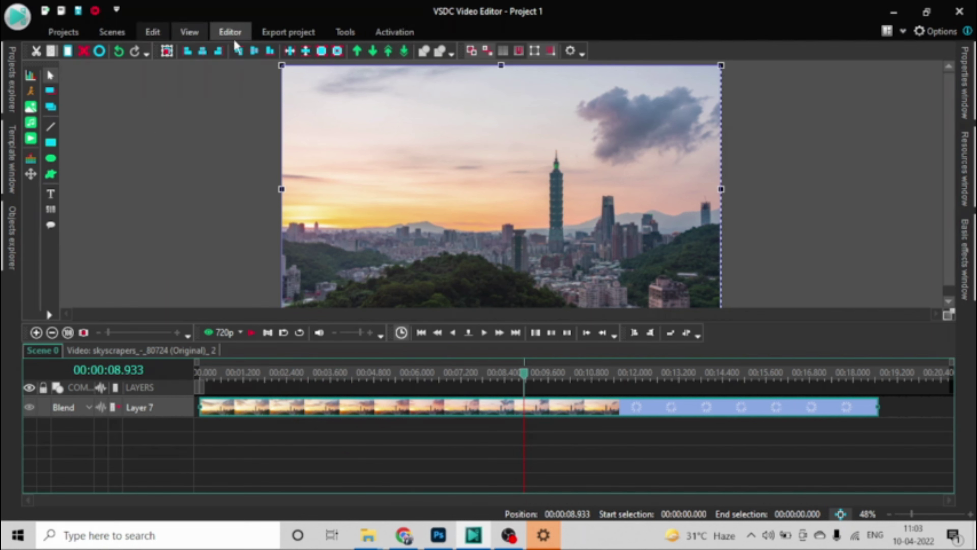
{"action": "key", "text": "Page_Up"}
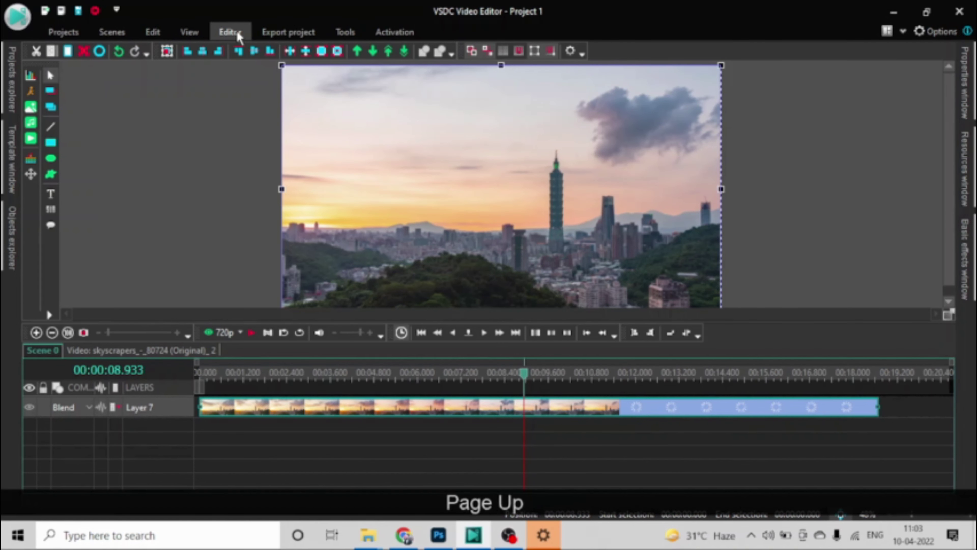
{"action": "left_click", "coordinate": [237, 31]}
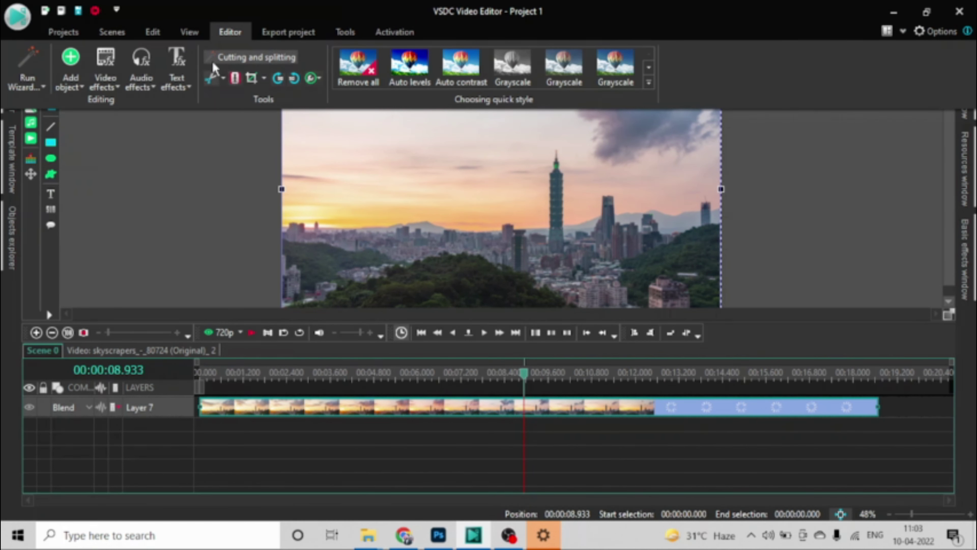
{"action": "left_click", "coordinate": [235, 78]}
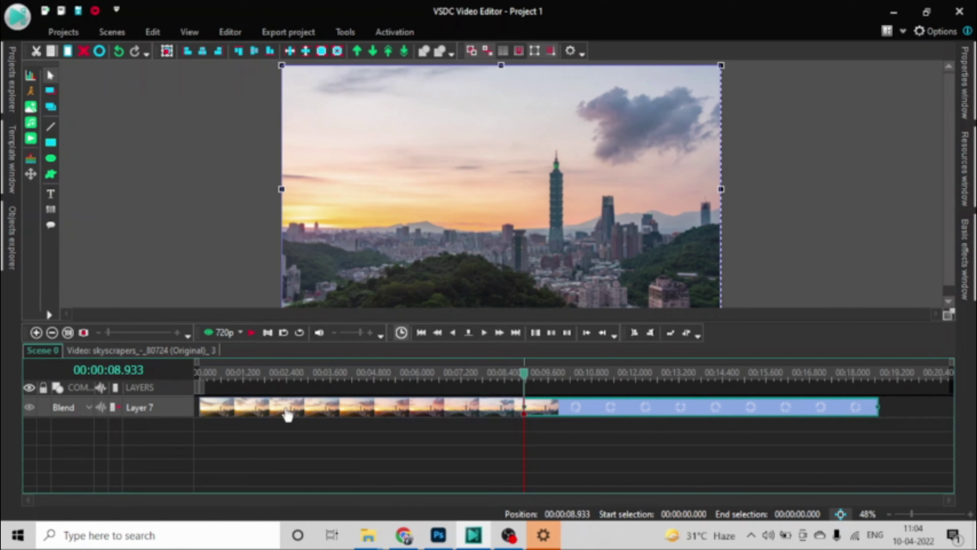
{"action": "key", "text": "ctrl+z"}
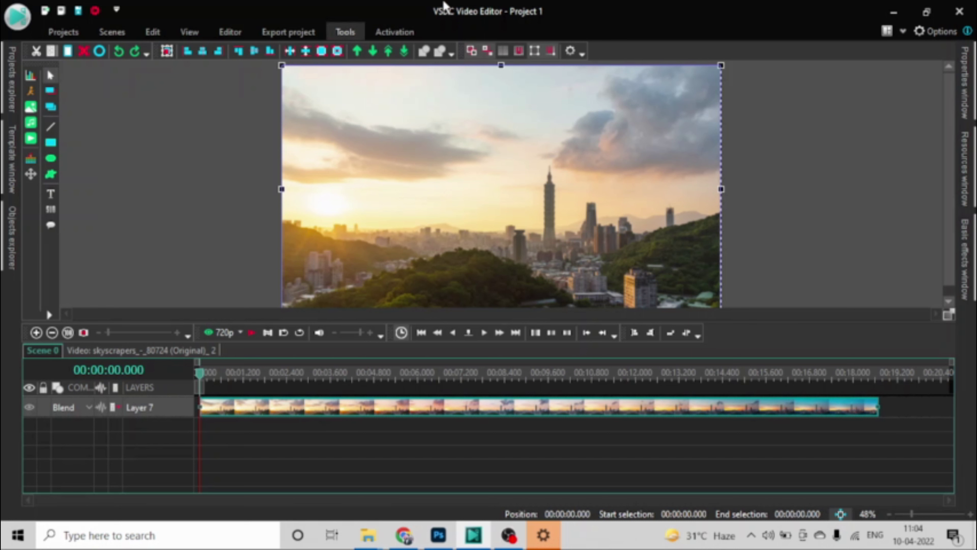
Step: Split the skyscraper clip at 00:00:01.000 on the timeline
{"action": "key", "text": "Page_Down"}
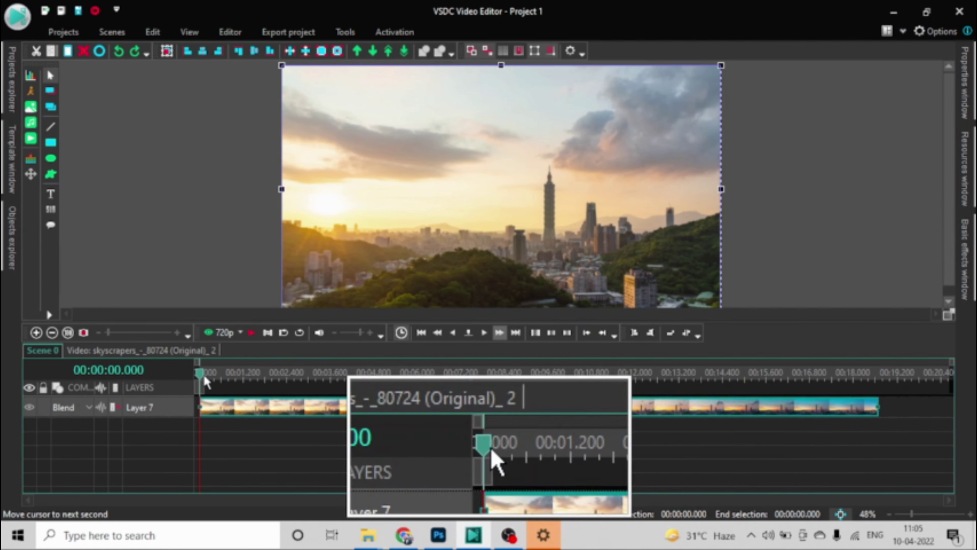
{"action": "left_click", "coordinate": [236, 378]}
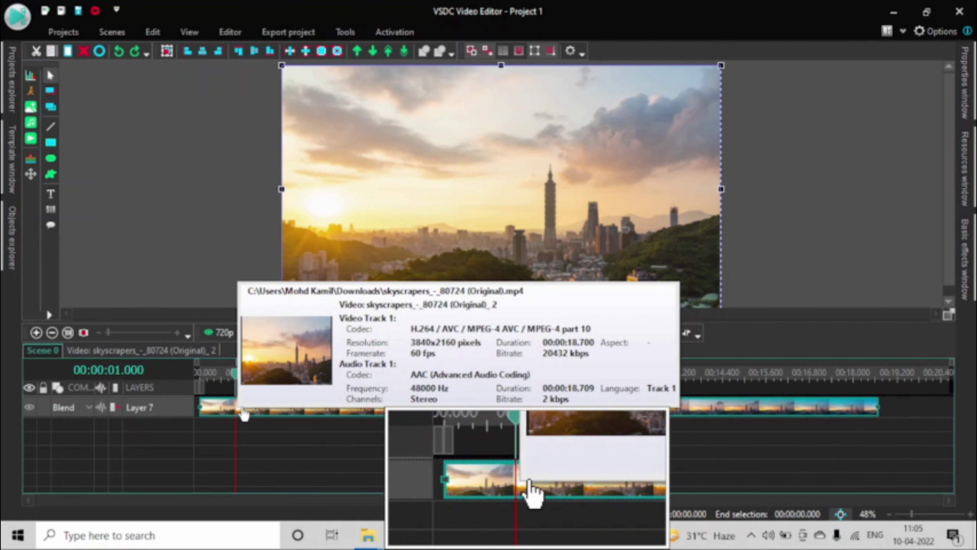
{"action": "key", "text": "Page_Down"}
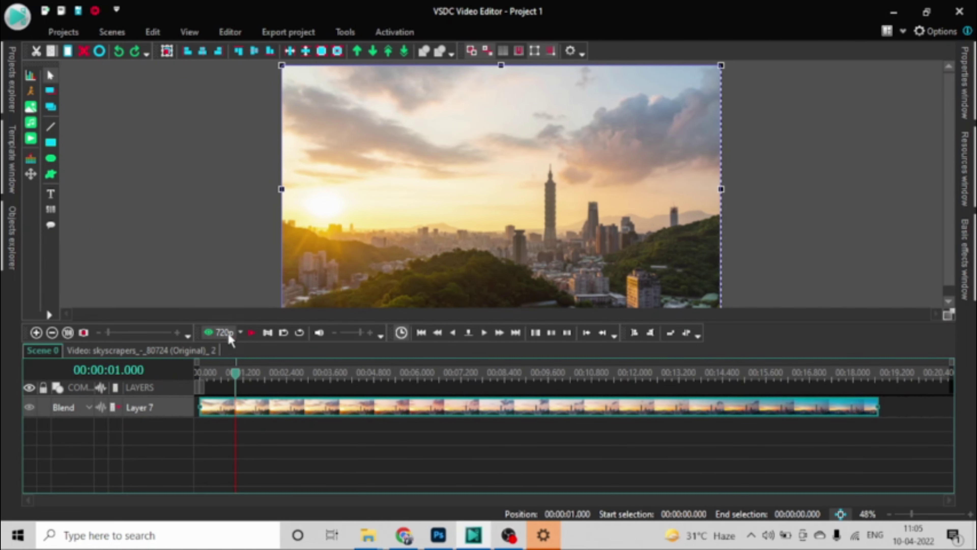
{"action": "left_click", "coordinate": [229, 31]}
{"action": "left_click", "coordinate": [235, 79]}
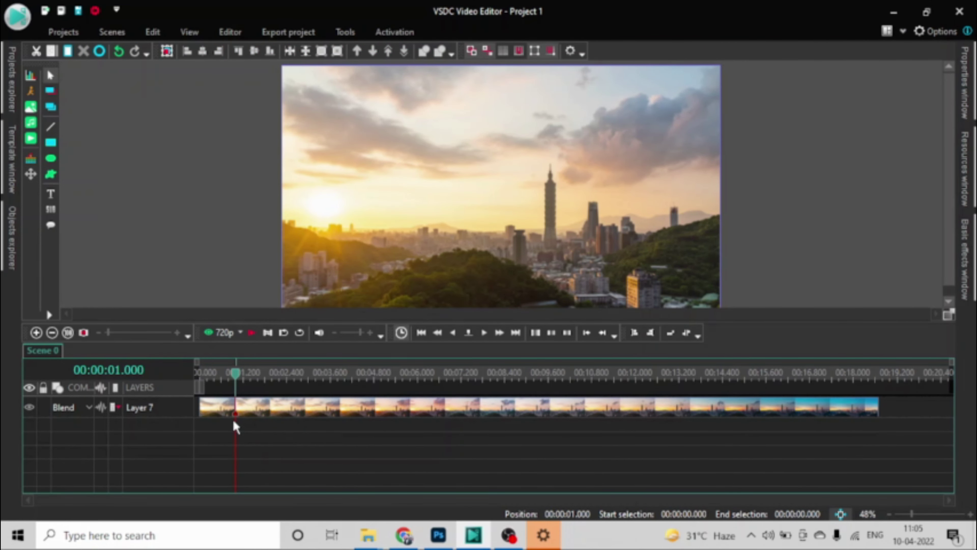
Step: Delete the one-second fragment at the start of the clip, and undo both the deletion and the split
{"action": "left_click", "coordinate": [222, 411]}
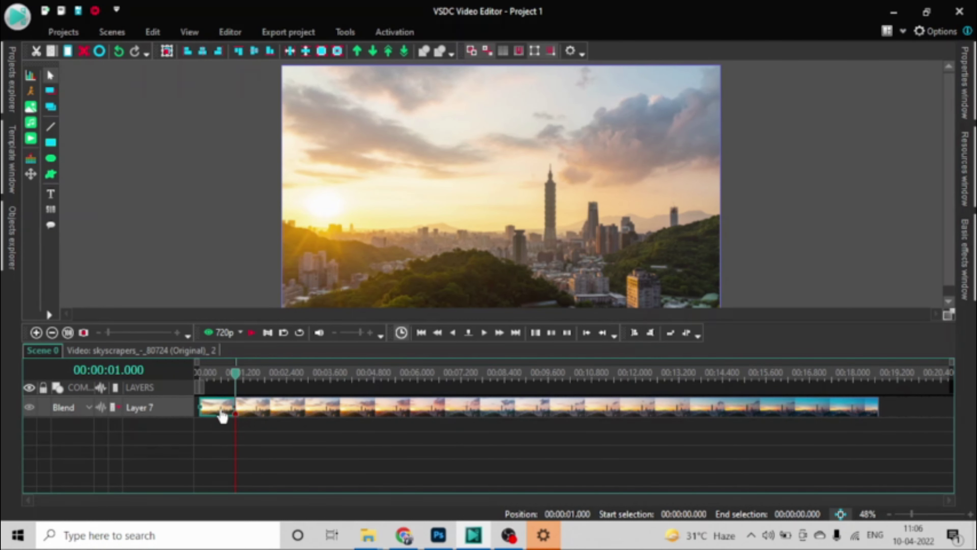
{"action": "key", "text": "Delete"}
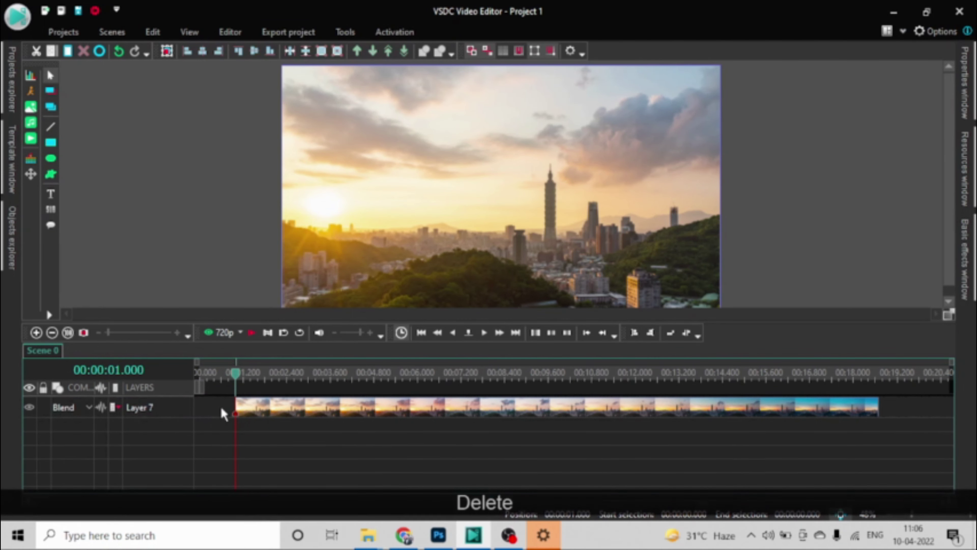
{"action": "key", "text": "ctrl+z"}
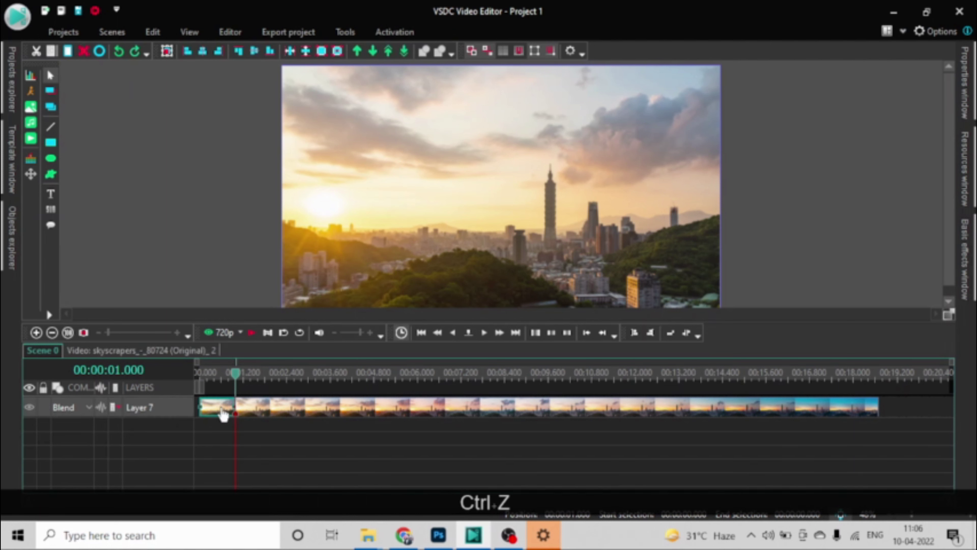
{"action": "key", "text": "ctrl+z"}
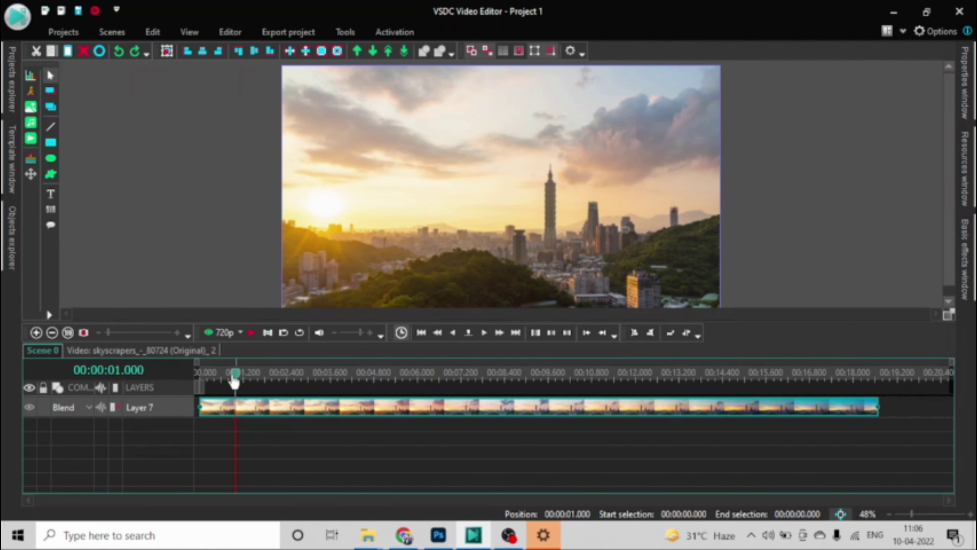
Step: Return the playhead to the start of the clip and look over the available cut and trim options
{"action": "left_click_drag", "start_coordinate": [235, 379], "coordinate": [199, 376]}
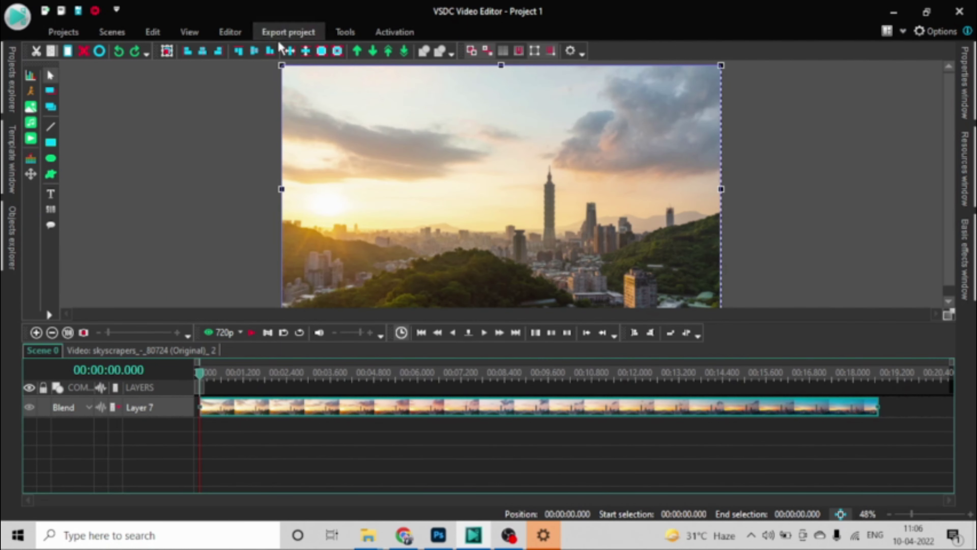
{"action": "left_click", "coordinate": [236, 29]}
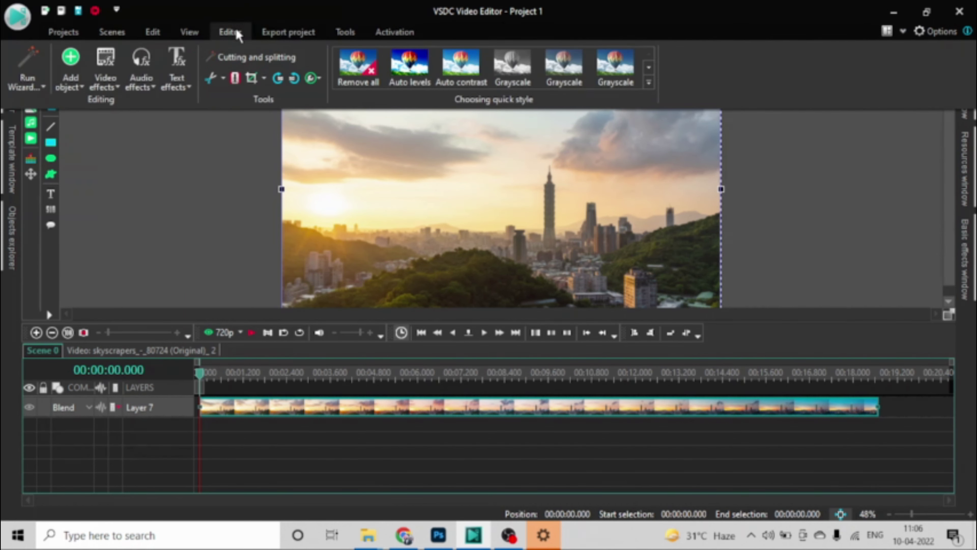
{"action": "left_click", "coordinate": [224, 79]}
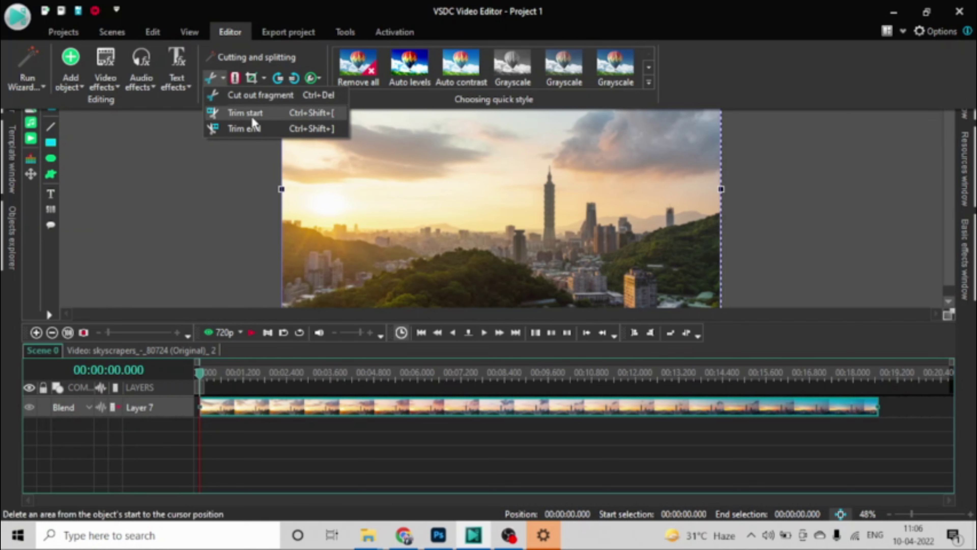
{"action": "left_click", "coordinate": [199, 377]}
Step: Trim the start of the clip up to 00:00:02.333 and undo the trim
{"action": "left_click_drag", "start_coordinate": [199, 376], "coordinate": [285, 379]}
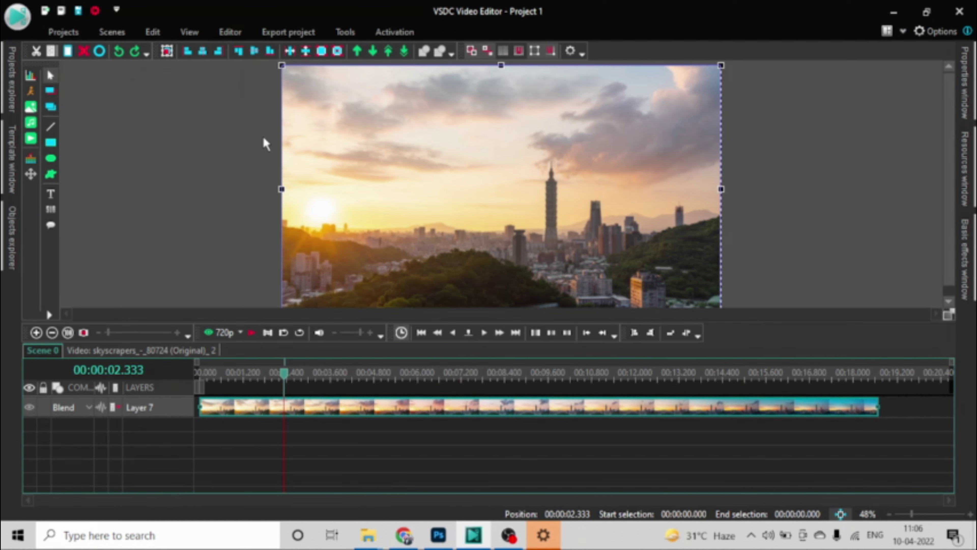
{"action": "mouse_move", "coordinate": [377, 413]}
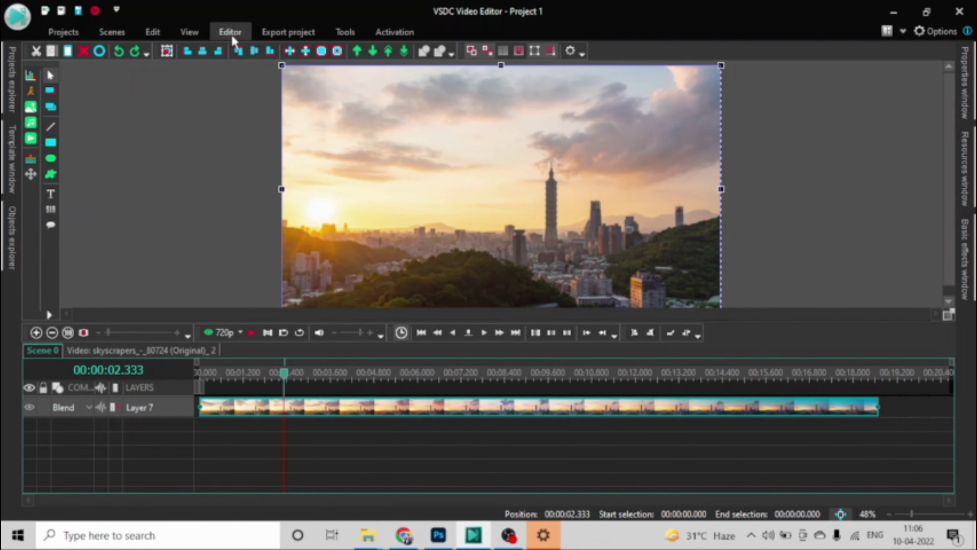
{"action": "left_click", "coordinate": [232, 36]}
{"action": "left_click", "coordinate": [226, 78]}
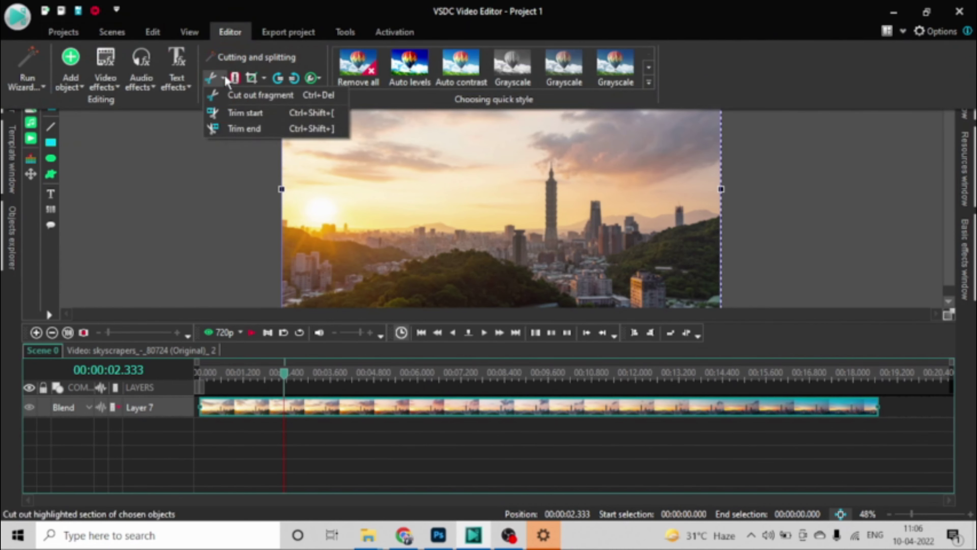
{"action": "left_click", "coordinate": [231, 117]}
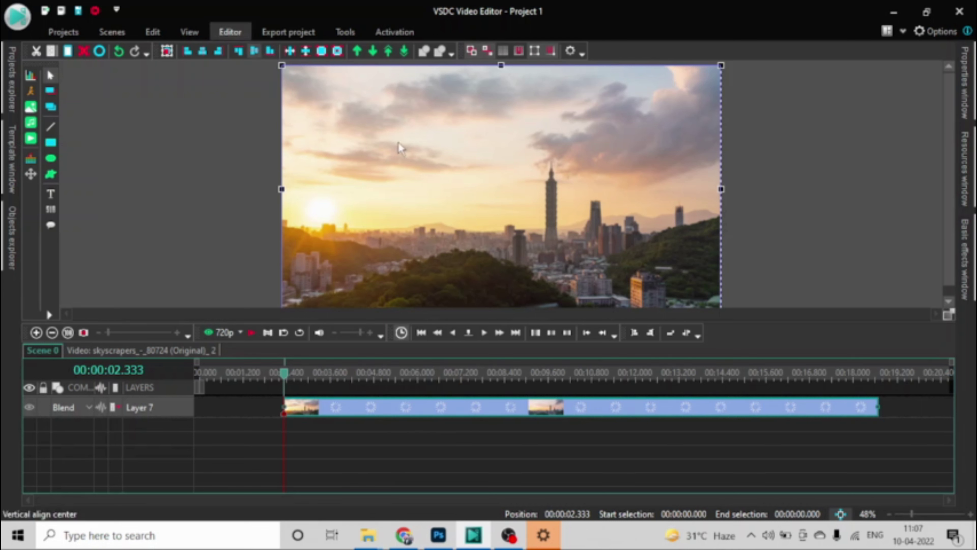
{"action": "key", "text": "ctrl+z"}
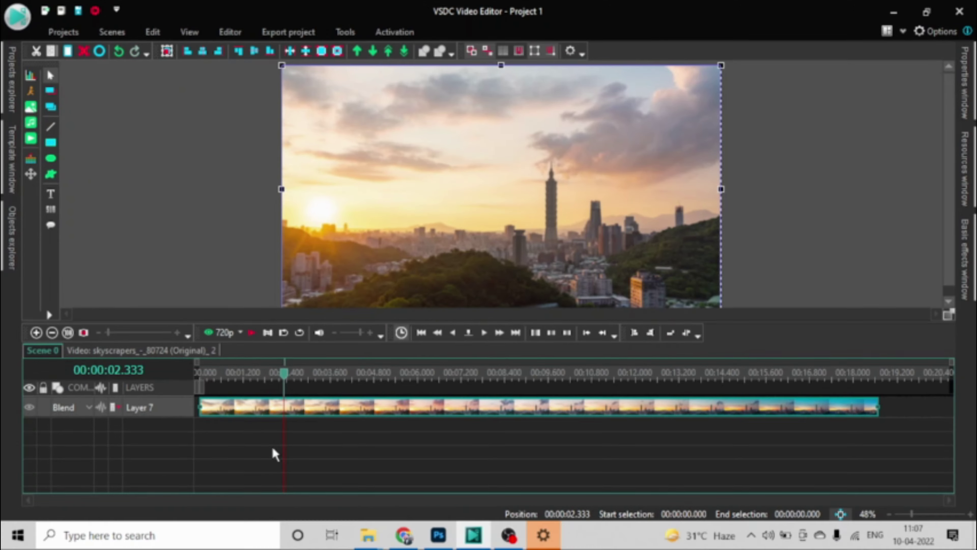
Step: Examine the Trim end option among the clip's cutting tools
{"action": "left_click", "coordinate": [229, 36]}
{"action": "left_click", "coordinate": [227, 37]}
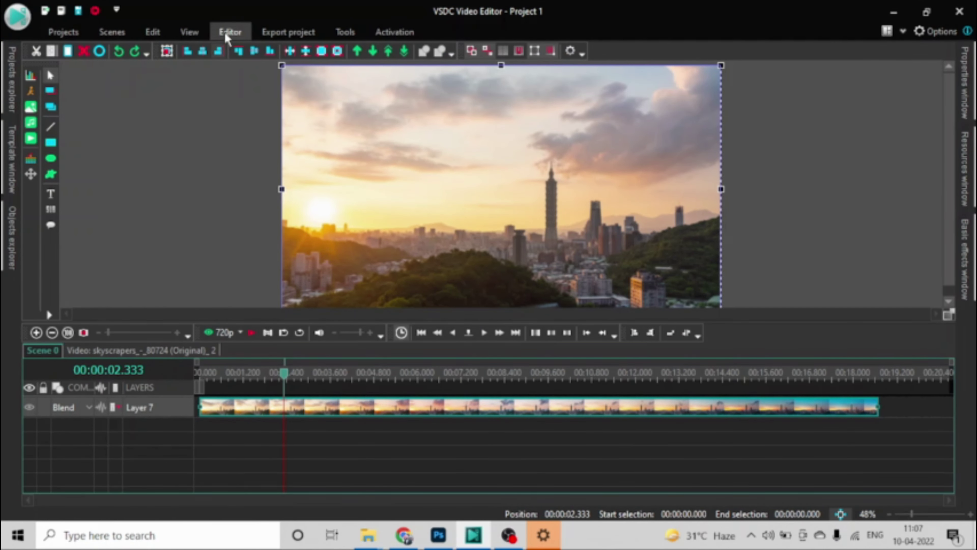
{"action": "left_click", "coordinate": [228, 34]}
{"action": "left_click", "coordinate": [221, 77]}
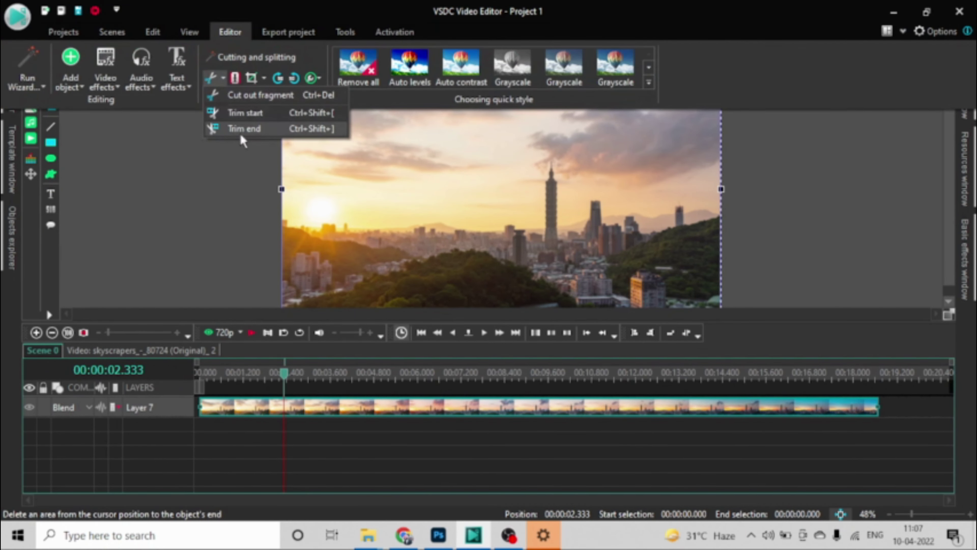
{"action": "key", "text": "Page_Up"}
{"action": "key", "text": "Page_Up"}
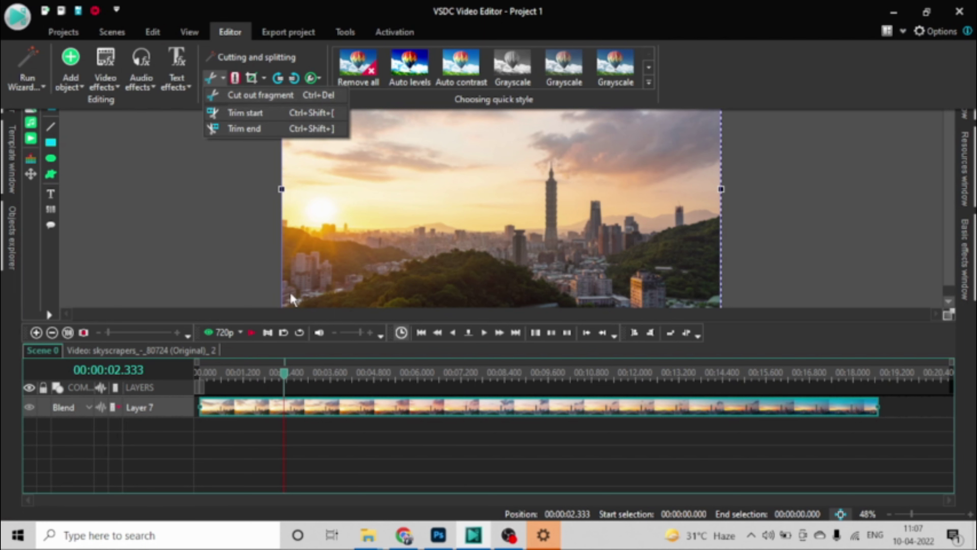
Step: Return the playhead to the start and move the end of the timeline selection to 00:00:07.700
{"action": "left_click_drag", "start_coordinate": [284, 372], "coordinate": [103, 371]}
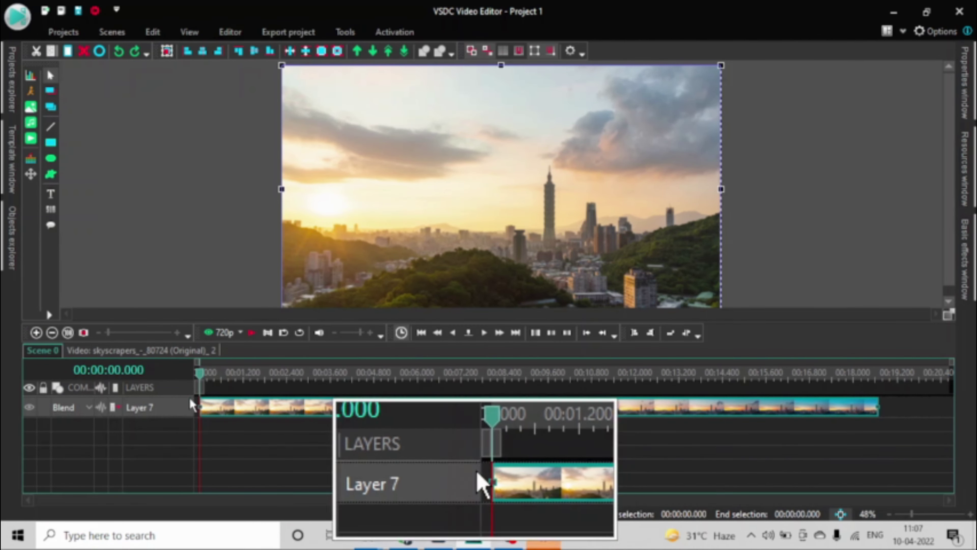
{"action": "left_click_drag", "start_coordinate": [201, 387], "coordinate": [481, 389]}
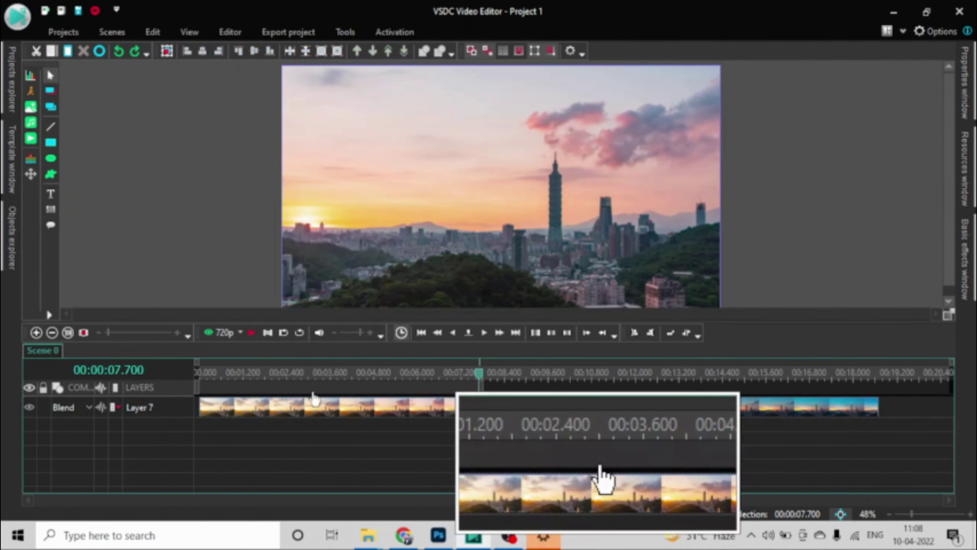
Step: Cut out the fragment from the start of the skyscraper clip to 00:00:07.700 and undo the cut
{"action": "left_click", "coordinate": [403, 407]}
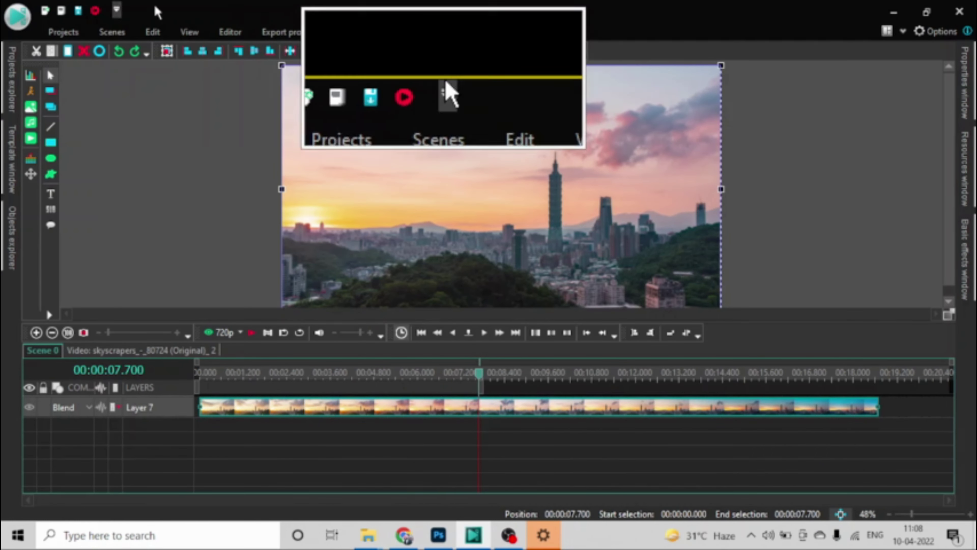
{"action": "left_click", "coordinate": [231, 32]}
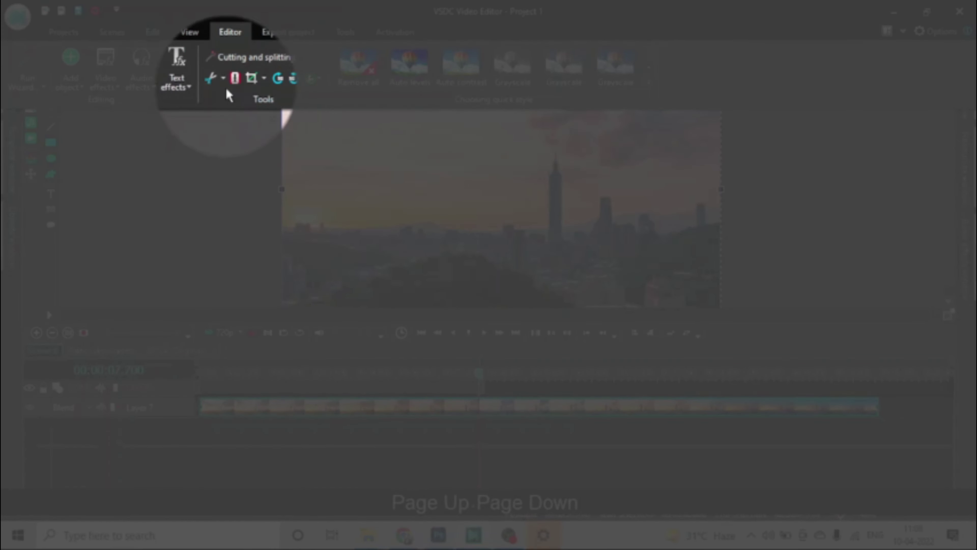
{"action": "left_click", "coordinate": [222, 77]}
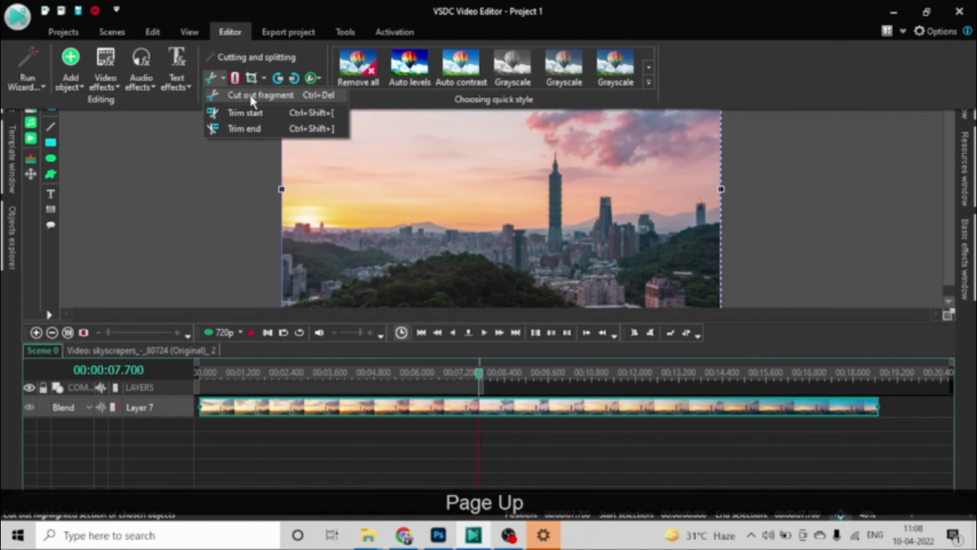
{"action": "left_click", "coordinate": [251, 94]}
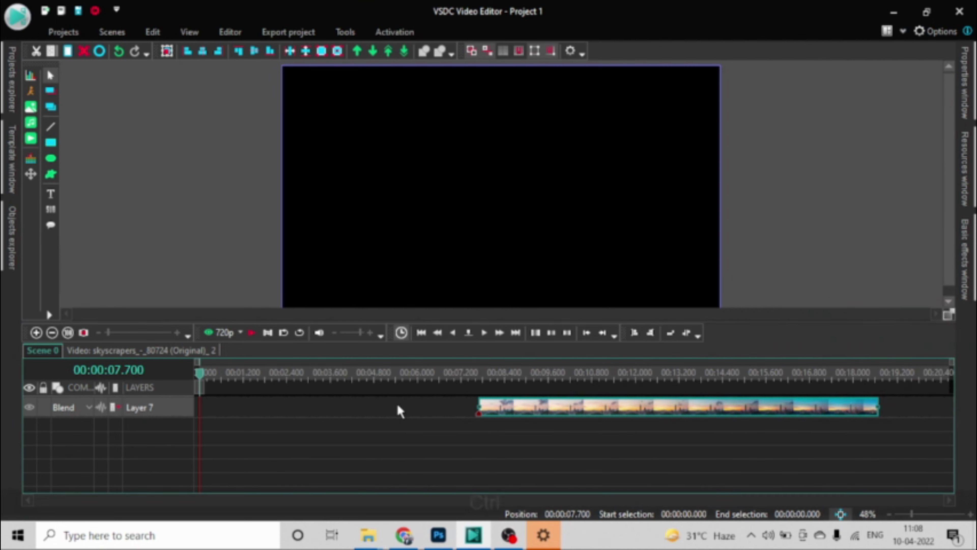
{"action": "key", "text": "ctrl+z"}
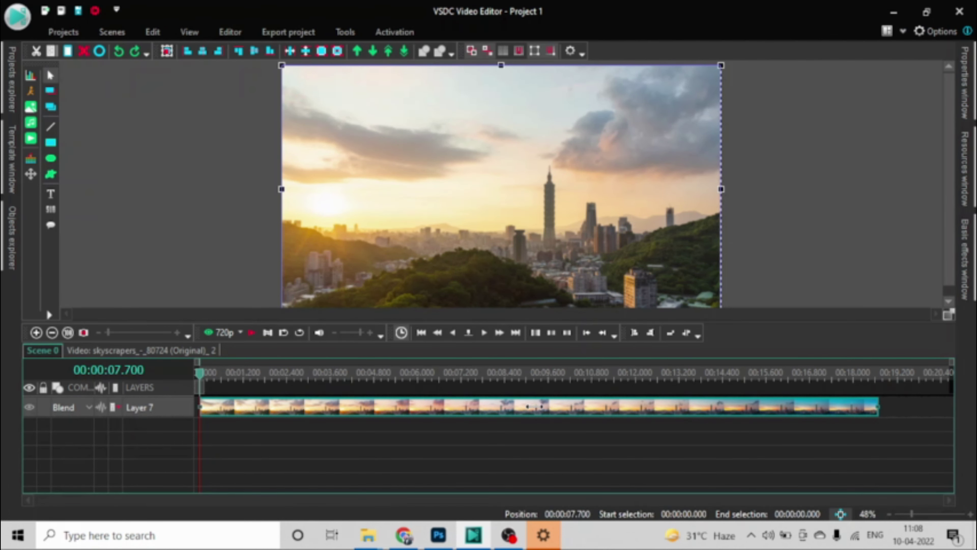
Step: Set the timeline selection to start at 00:00:04.400 and end at 00:00:09.533
{"action": "left_click", "coordinate": [567, 383]}
{"action": "left_click_drag", "start_coordinate": [202, 389], "coordinate": [549, 414]}
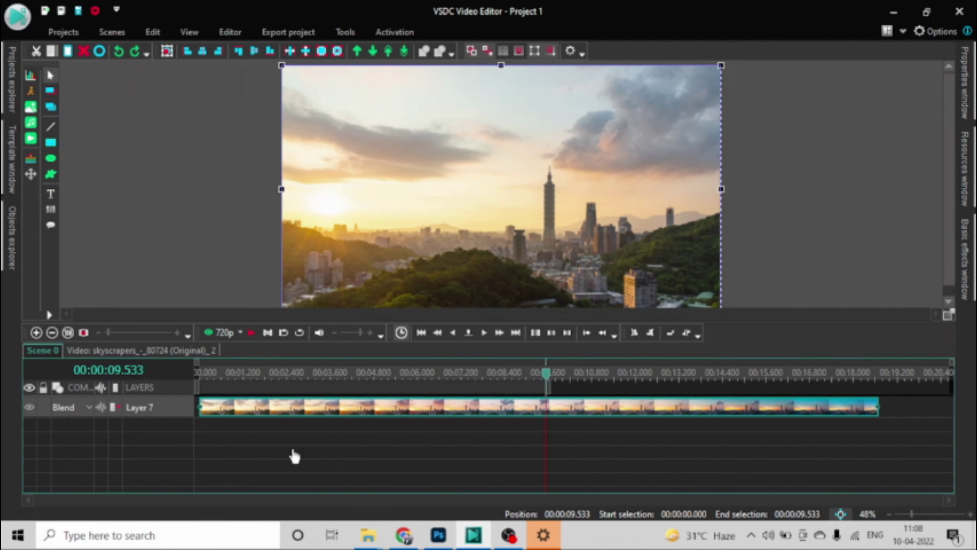
{"action": "left_click", "coordinate": [242, 389]}
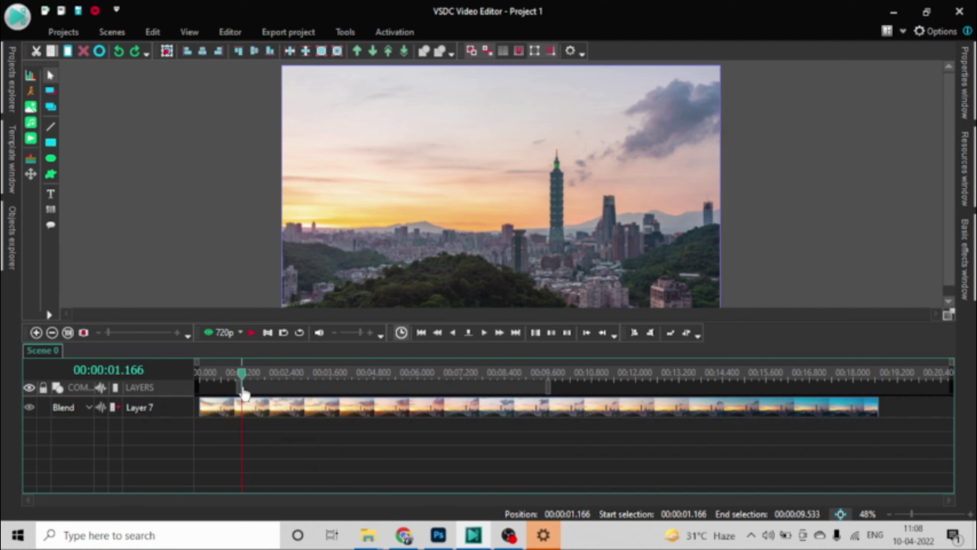
{"action": "left_click", "coordinate": [352, 389]}
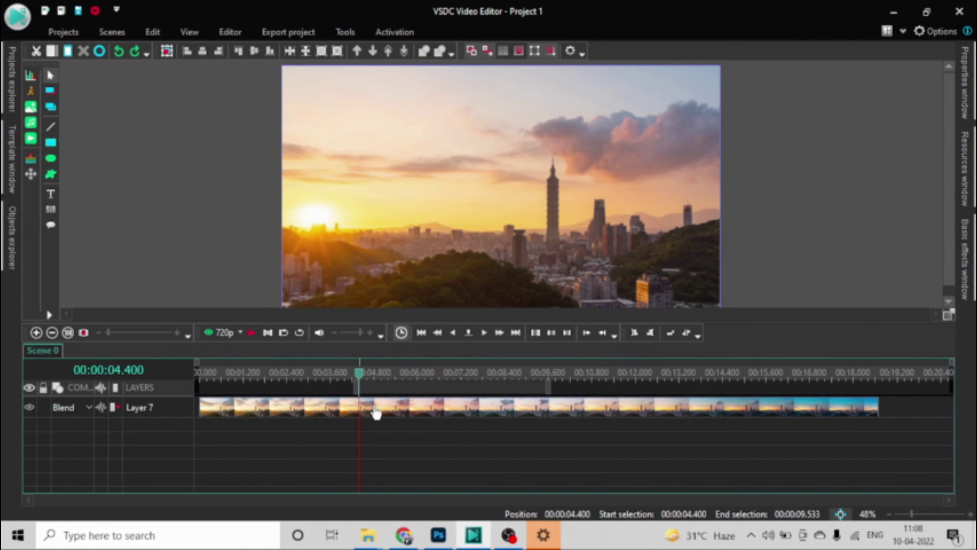
Step: Cut out the fragment between 00:00:04.400 and 00:00:09.533 from the skyscraper clip and deselect the clip
{"action": "left_click", "coordinate": [375, 407]}
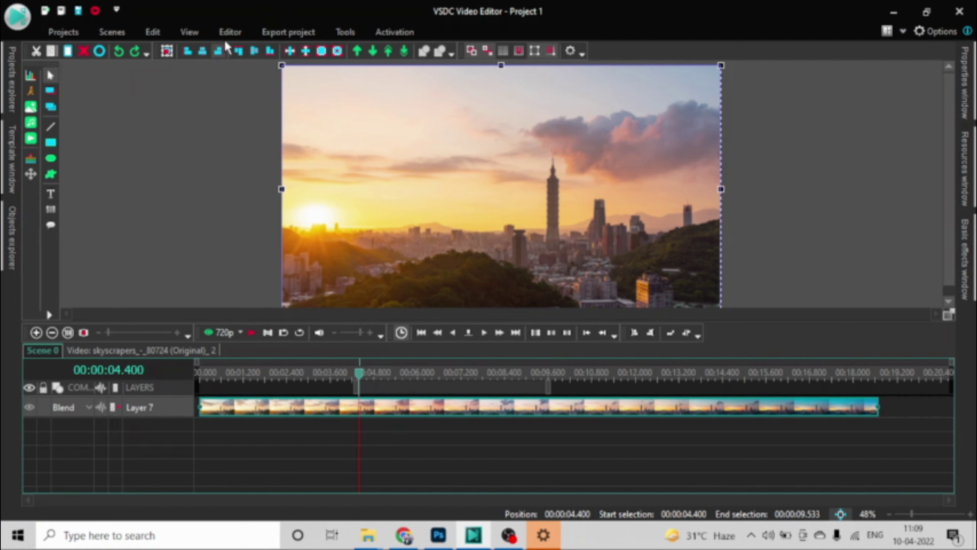
{"action": "left_click", "coordinate": [230, 32]}
{"action": "left_click", "coordinate": [223, 78]}
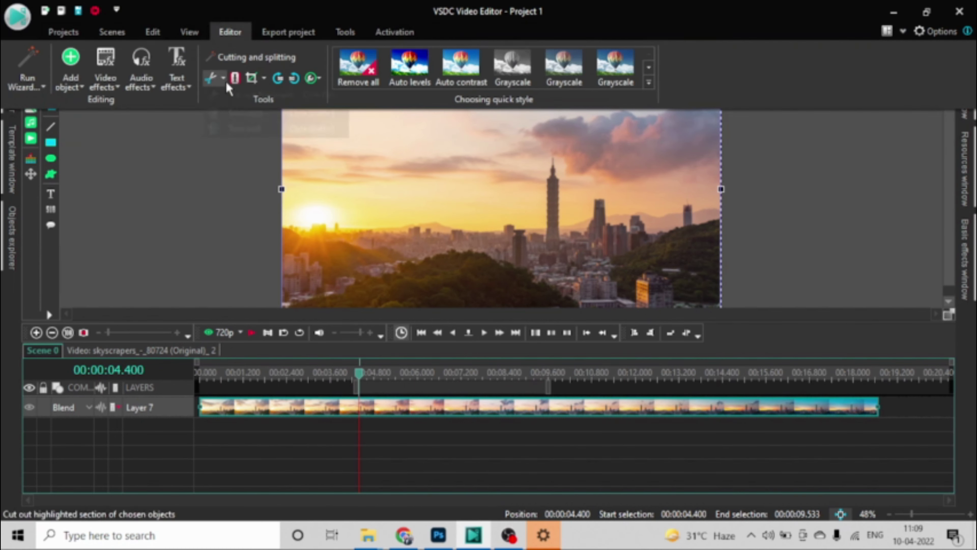
{"action": "left_click", "coordinate": [233, 96]}
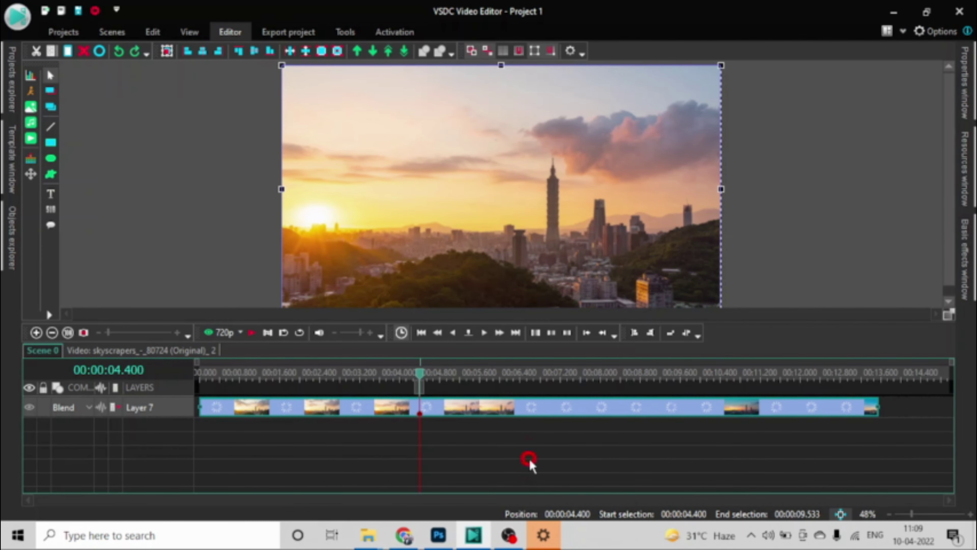
{"action": "left_click", "coordinate": [488, 449]}
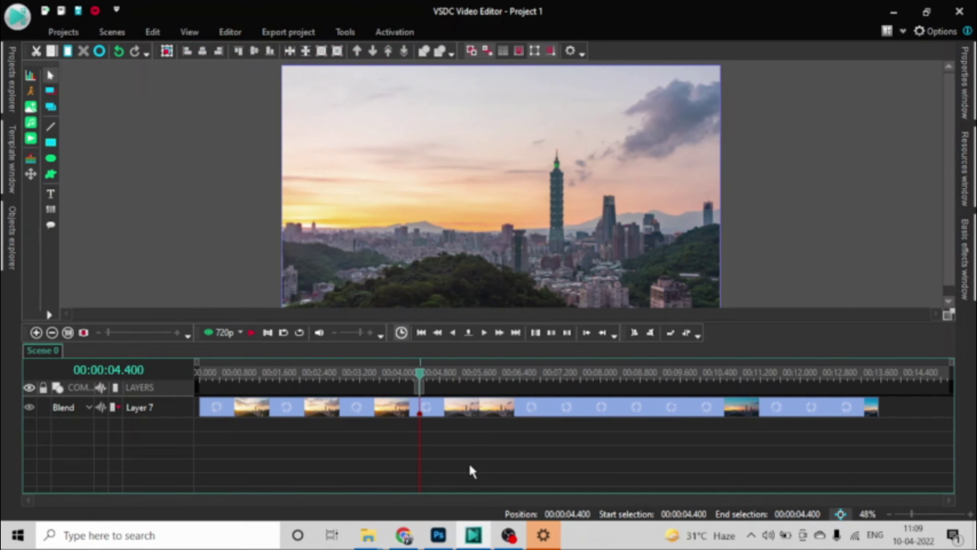
Step: Return the playhead to the start of the timeline and examine the cut marker on the clip at 00:00:04.400
{"action": "left_click", "coordinate": [476, 411]}
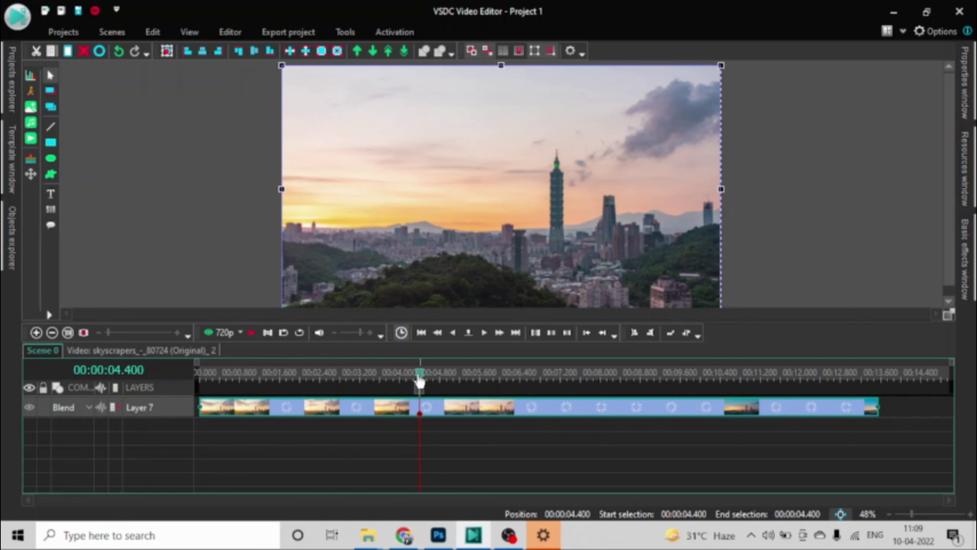
{"action": "left_click_drag", "start_coordinate": [420, 381], "coordinate": [199, 374]}
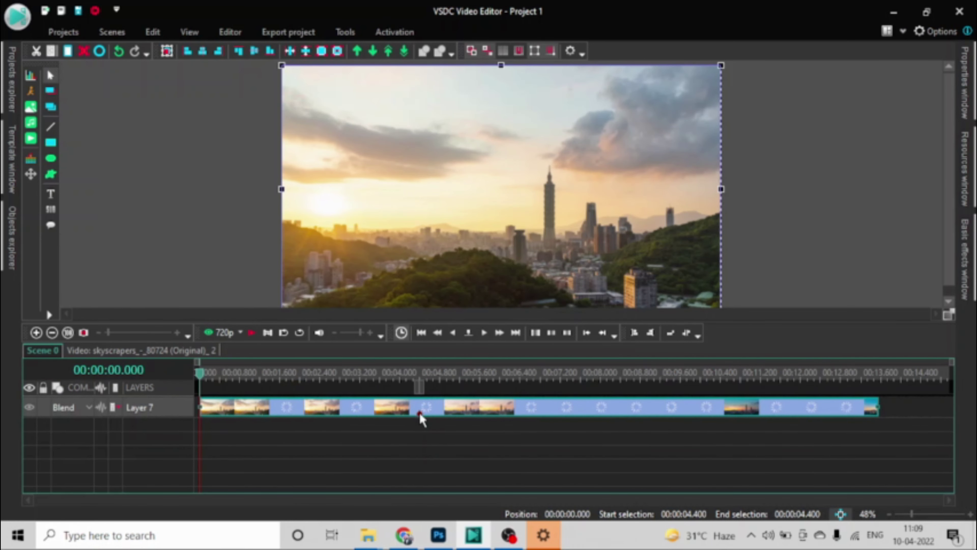
{"action": "key", "text": "Page_Up"}
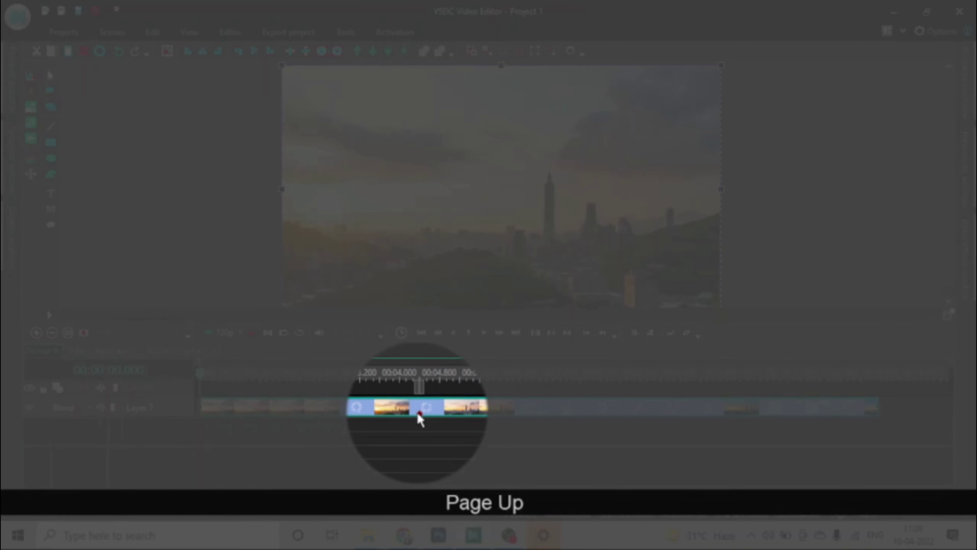
{"action": "key", "text": "Page_Up"}
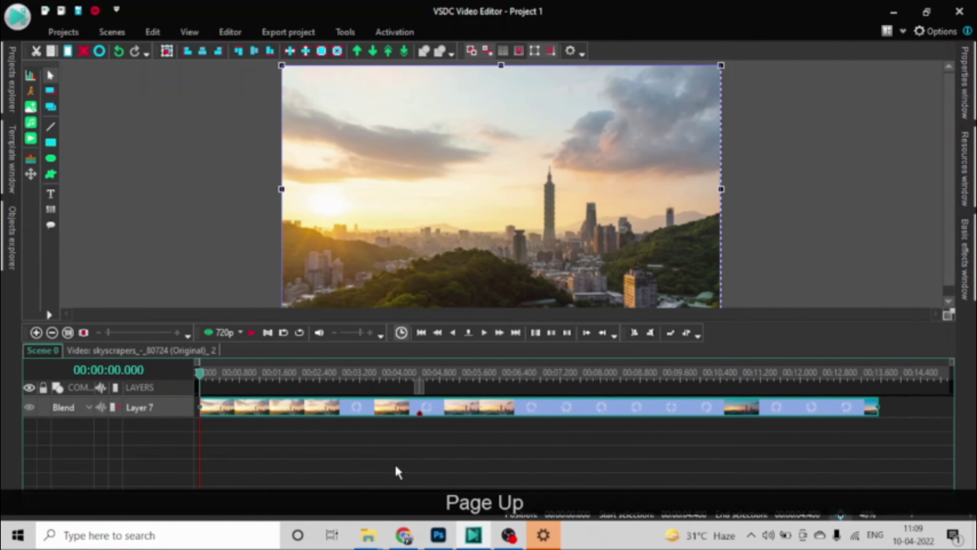
{"action": "left_click", "coordinate": [397, 459]}
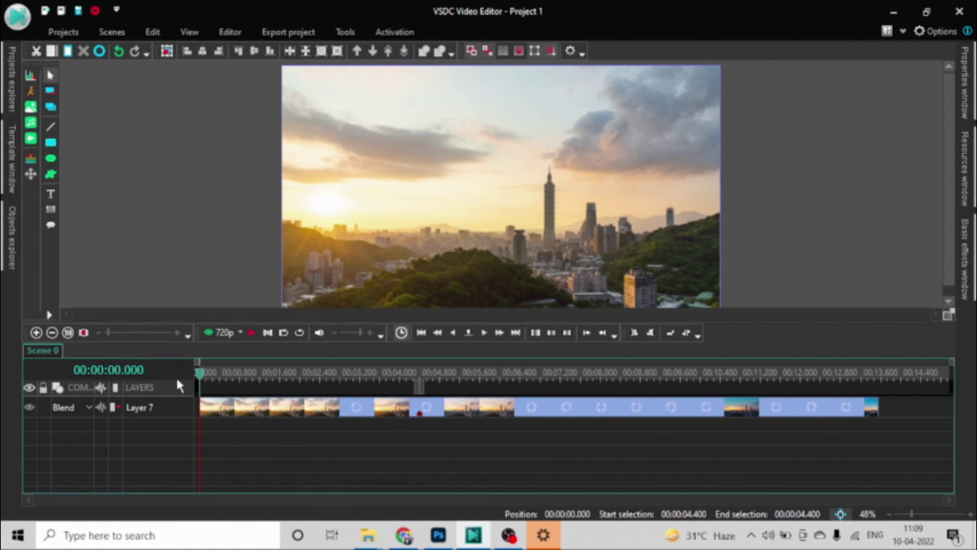
Step: Select the skyscraper clip on Layer 7 for use with the cutting and splitting tools
{"action": "left_click", "coordinate": [230, 33]}
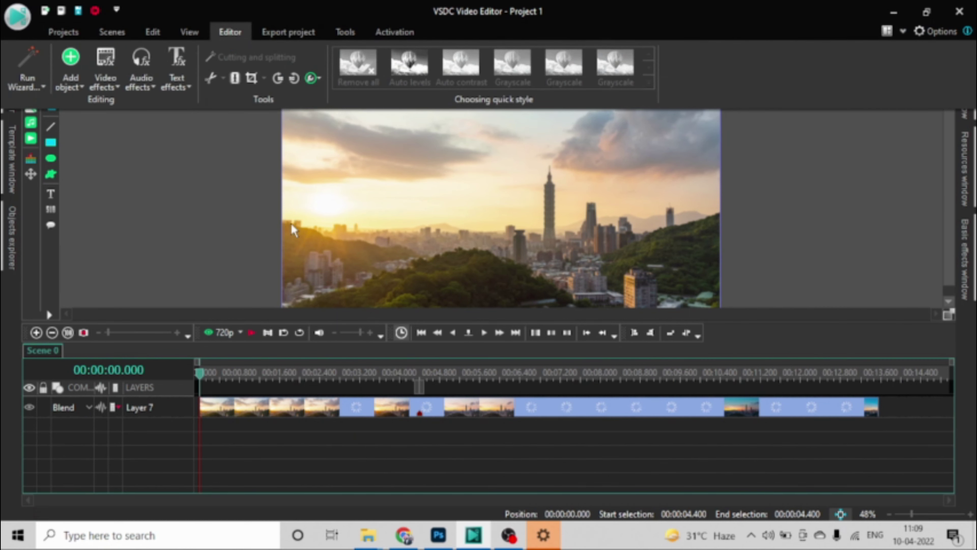
{"action": "left_click", "coordinate": [316, 411]}
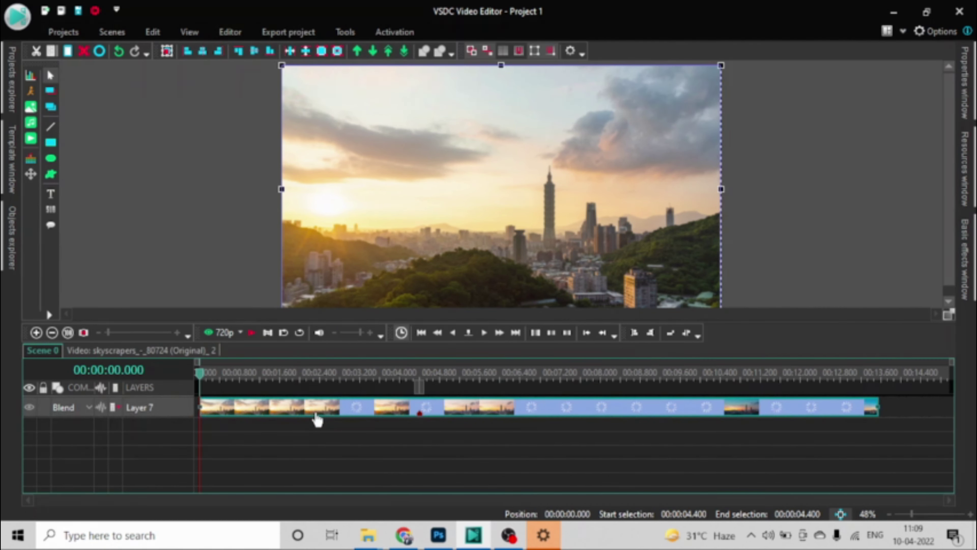